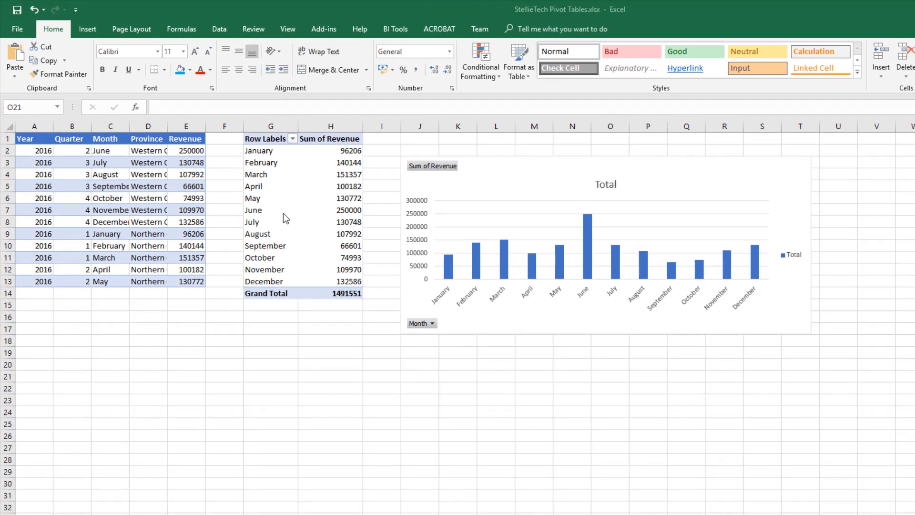
Step: Try several PivotTable styles on the monthly revenue PivotTable, finishing with the dark blue style with black header and total rows
click(283, 213)
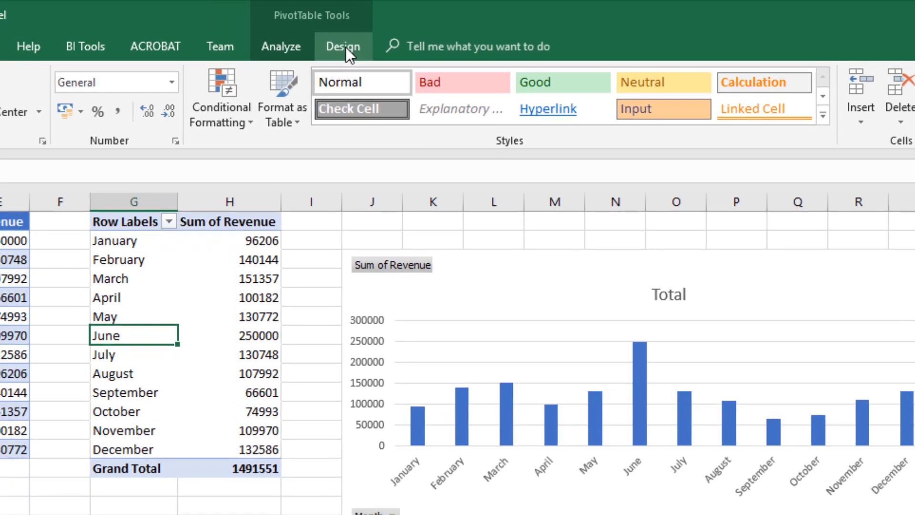
click(307, 49)
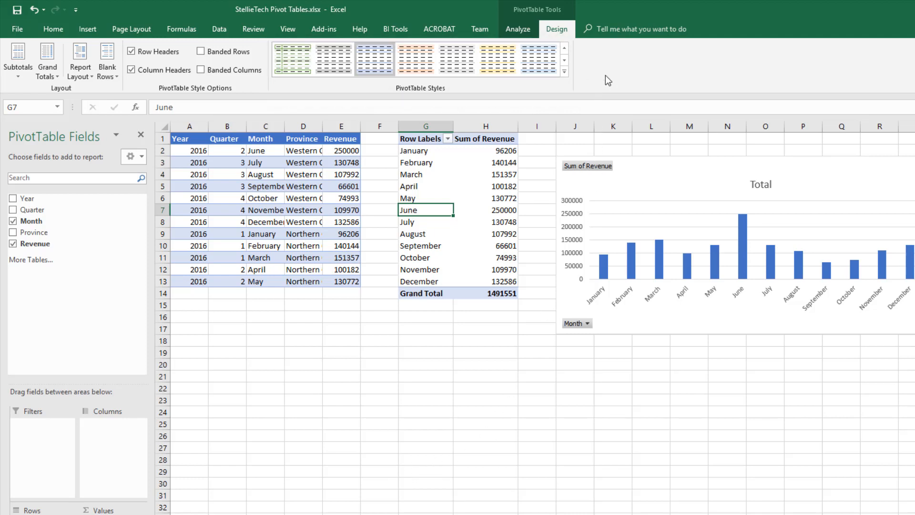
click(566, 72)
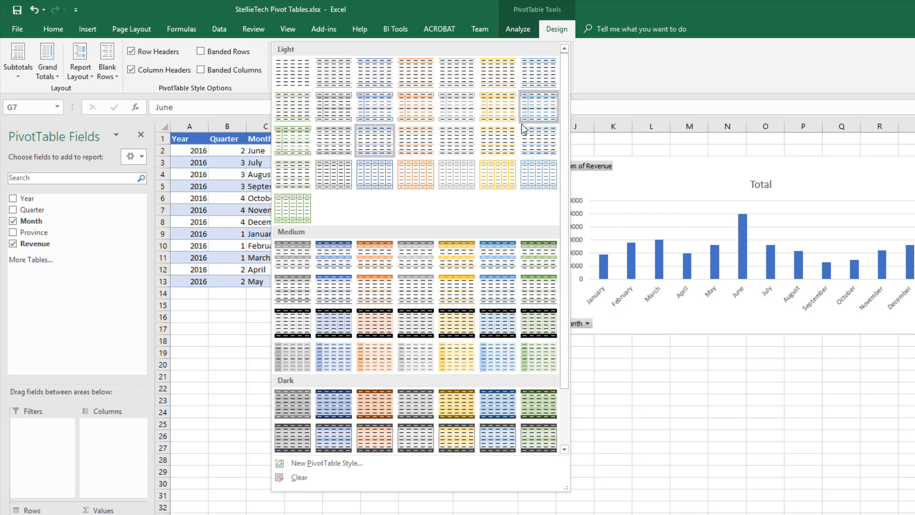
click(373, 329)
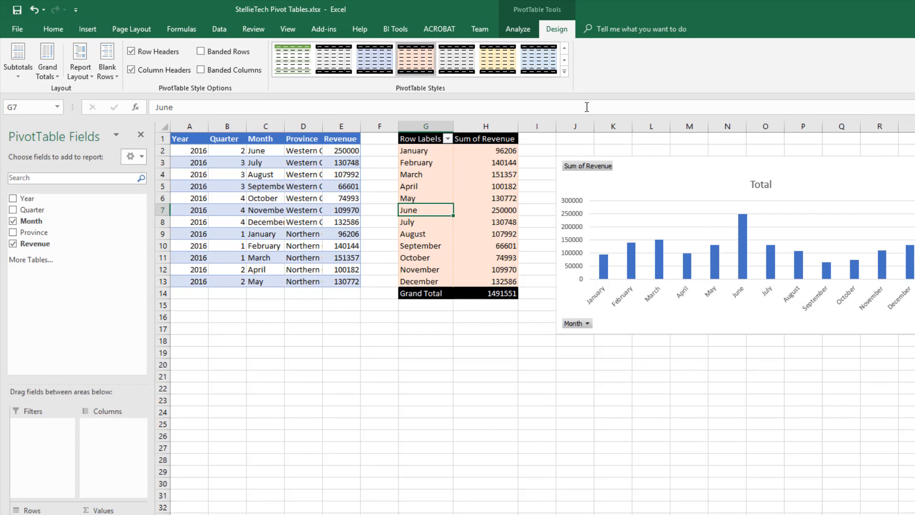
click(565, 70)
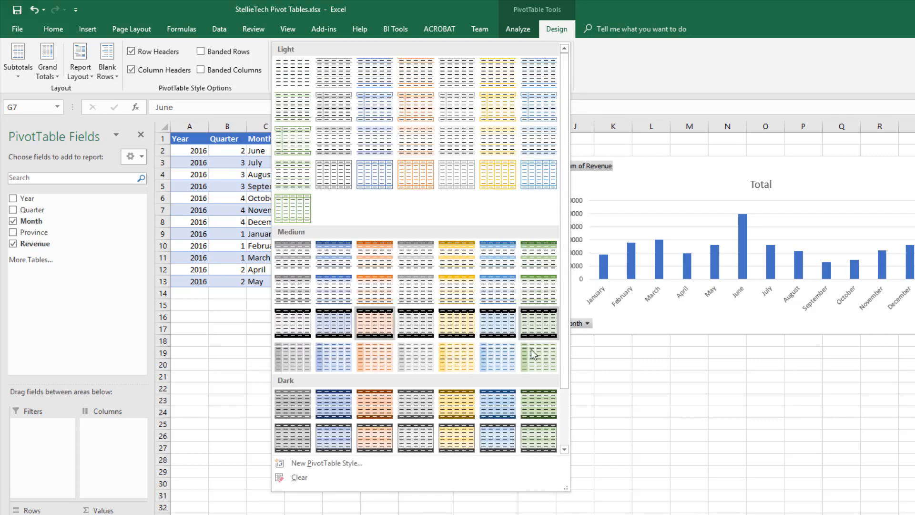
click(532, 375)
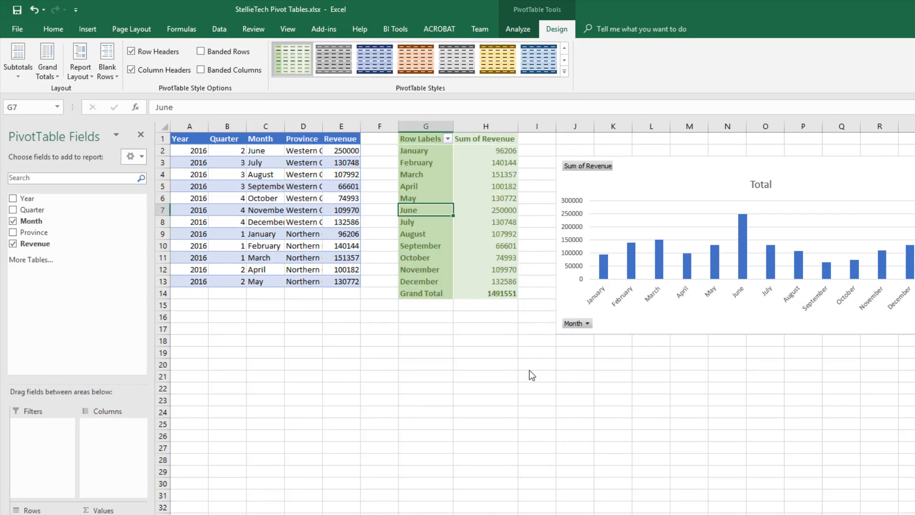
click(563, 73)
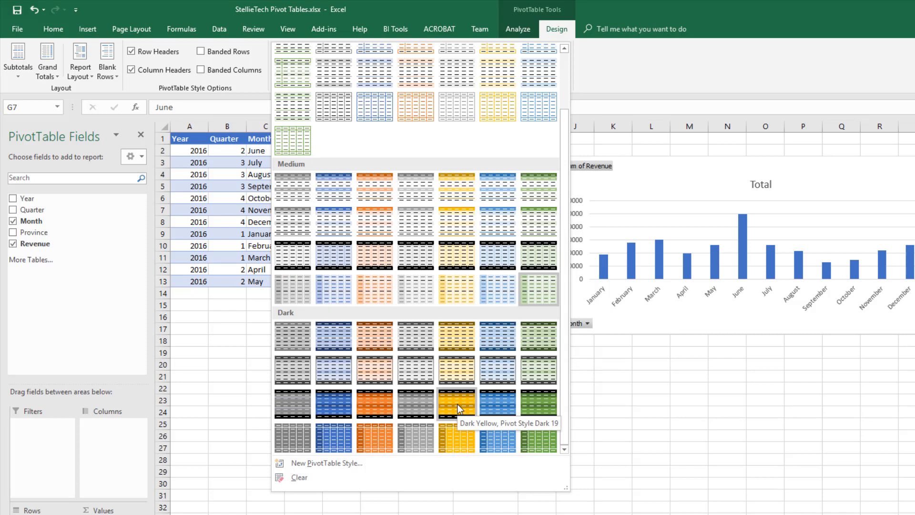
click(456, 405)
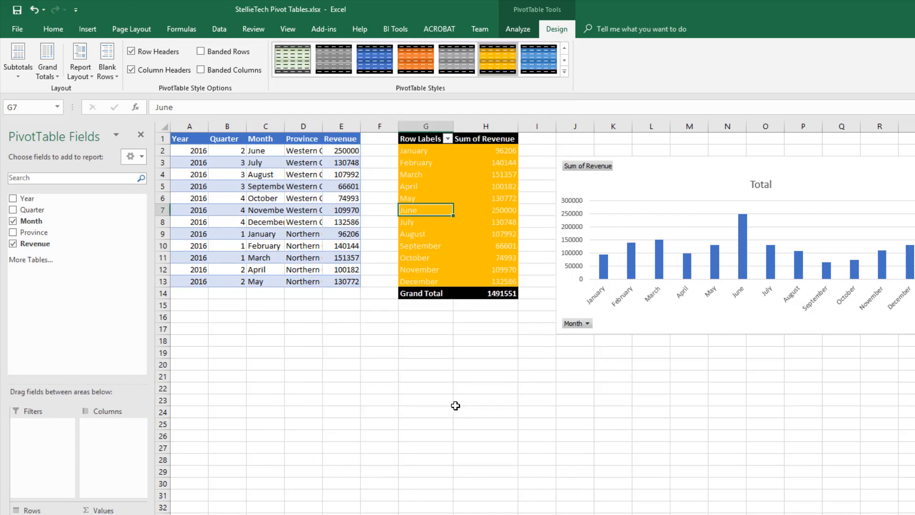
click(553, 65)
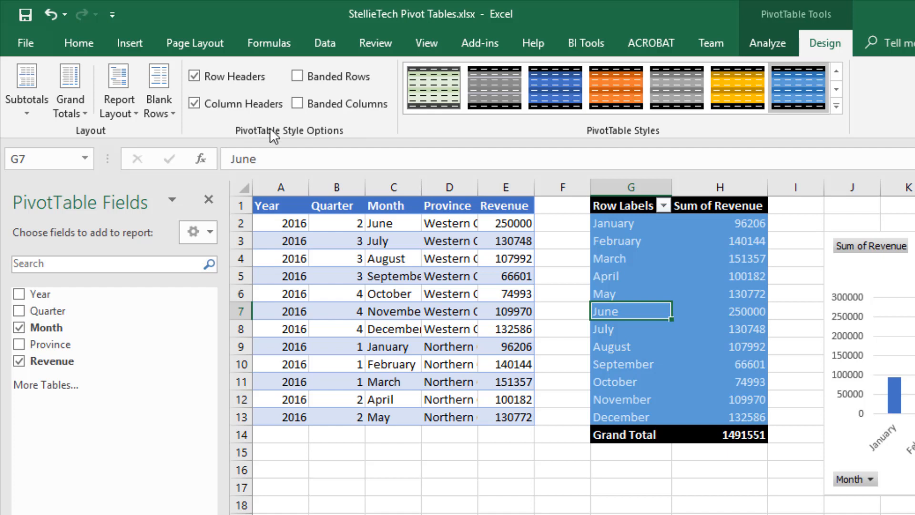
Step: Try the PivotTable's column headers, banded rows and banded columns options, leaving only the header options enabled
click(194, 106)
click(193, 107)
click(193, 106)
click(194, 108)
click(296, 76)
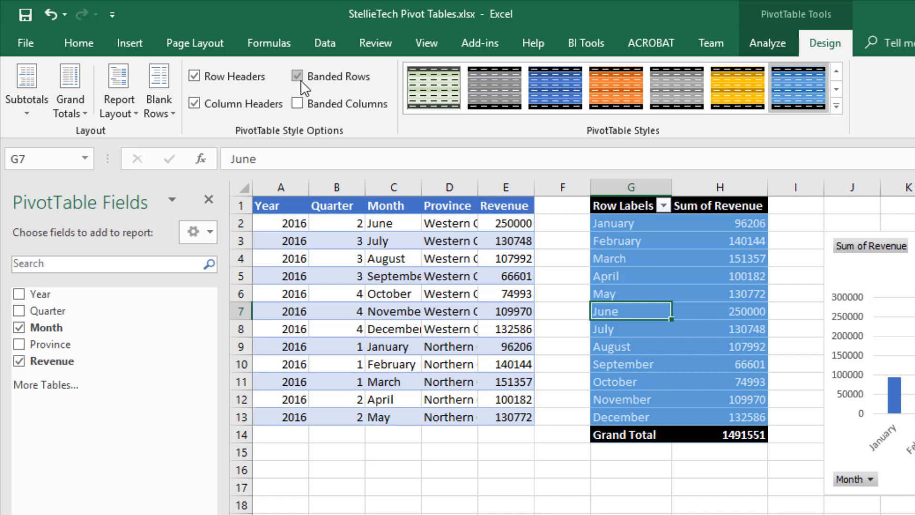
click(295, 103)
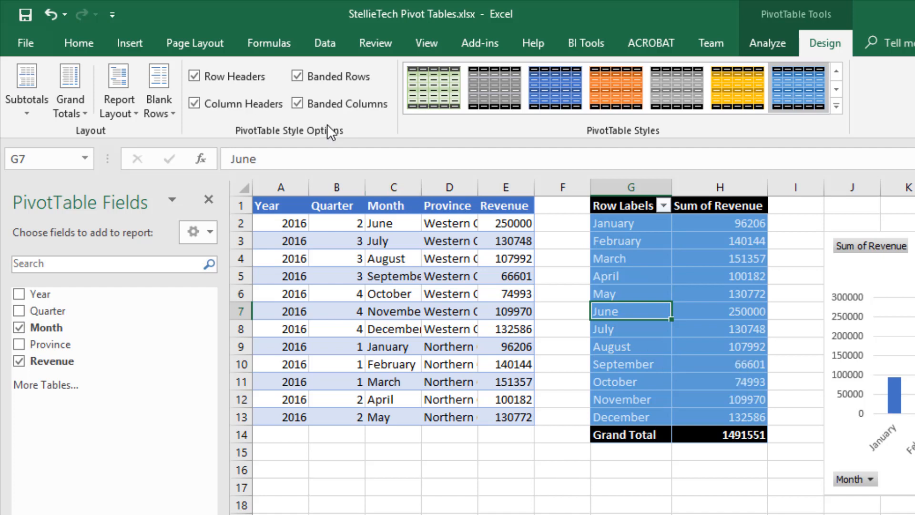
click(296, 103)
click(297, 75)
click(194, 103)
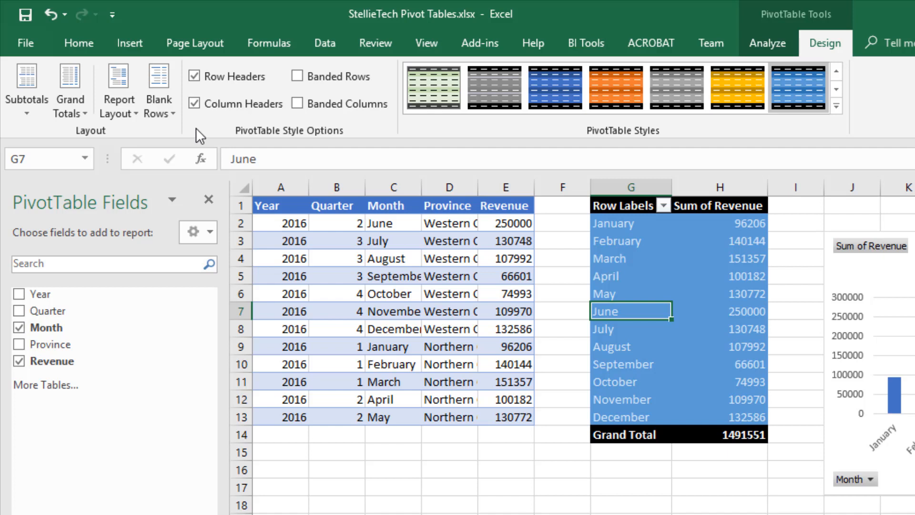
Step: Turn the PivotTable's grand totals off for rows and columns and restore them
click(81, 114)
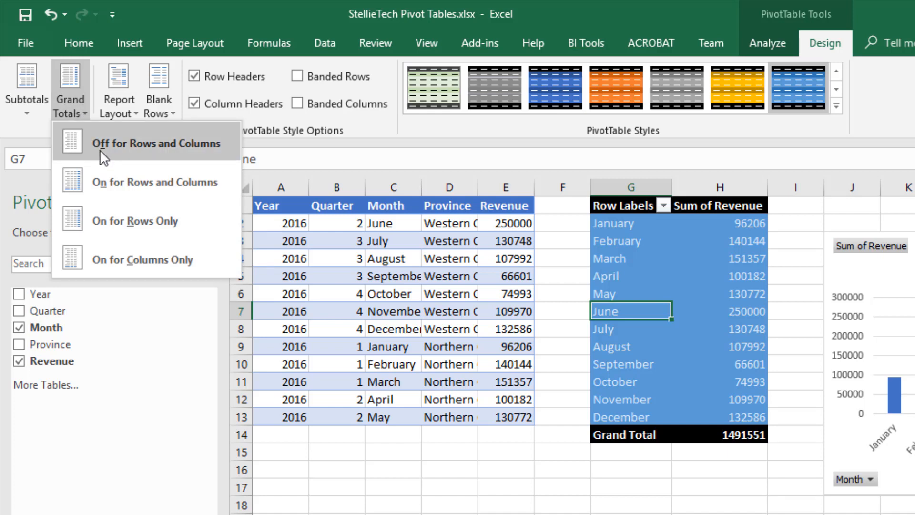
click(99, 150)
click(69, 112)
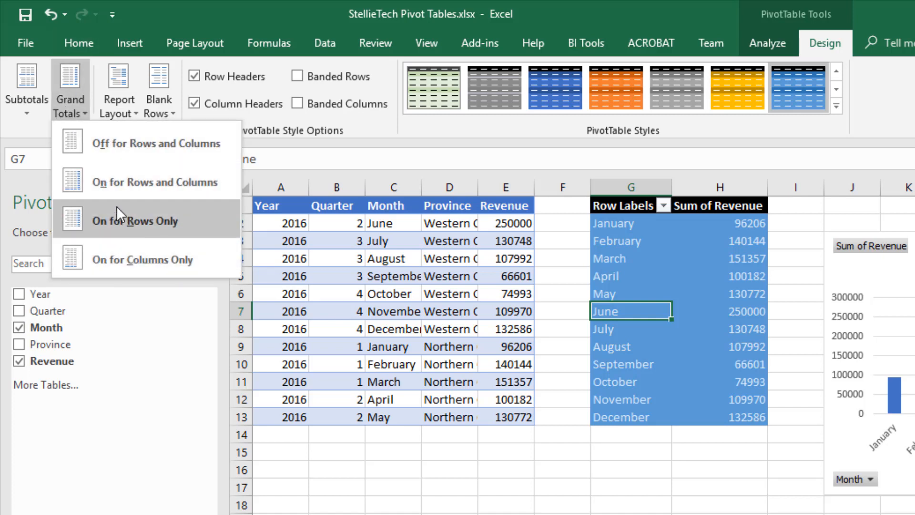
click(122, 173)
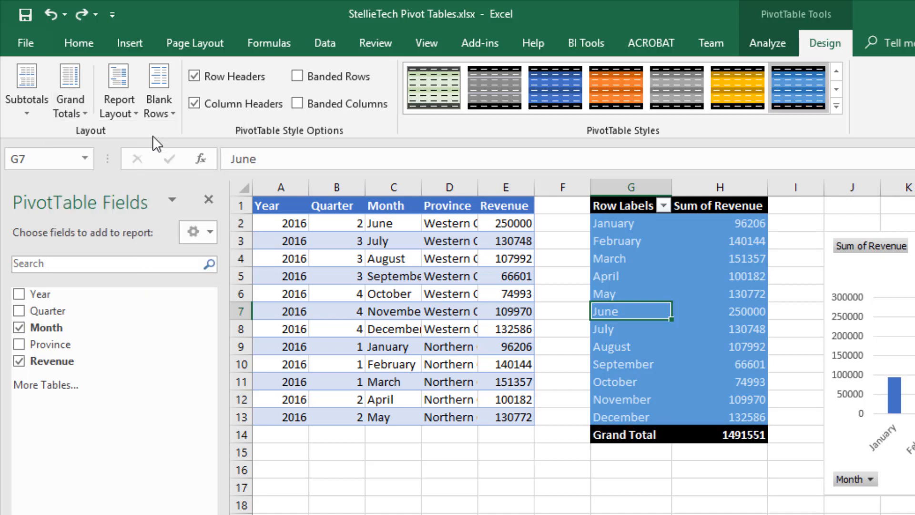
Step: Review the available report layout, blank row and subtotal options for the PivotTable
click(114, 110)
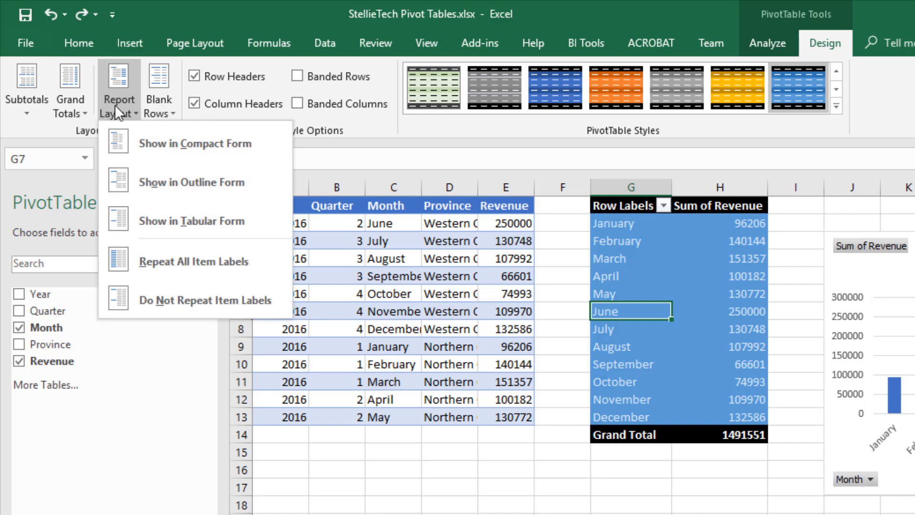
click(162, 103)
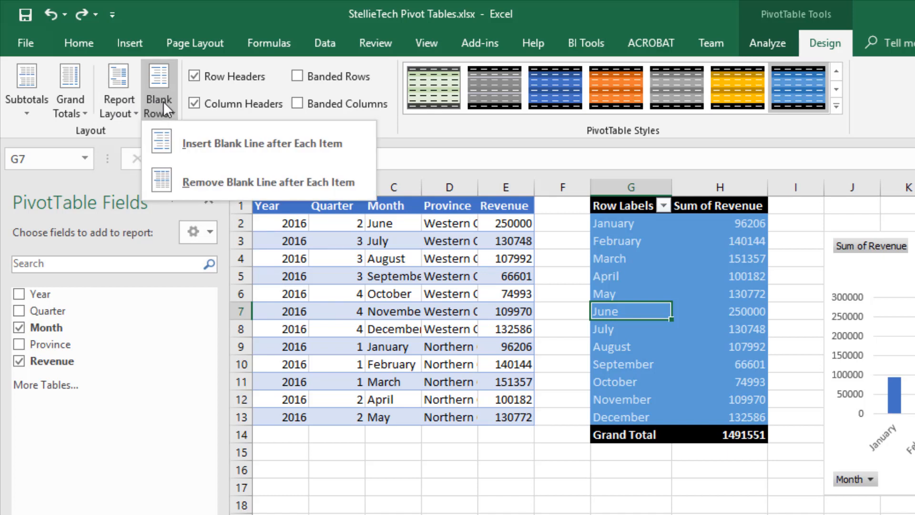
click(33, 104)
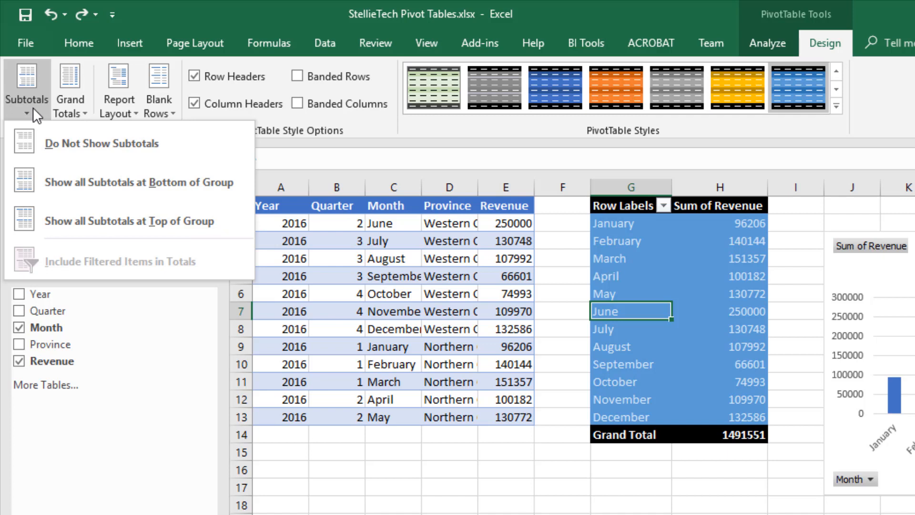
click(391, 123)
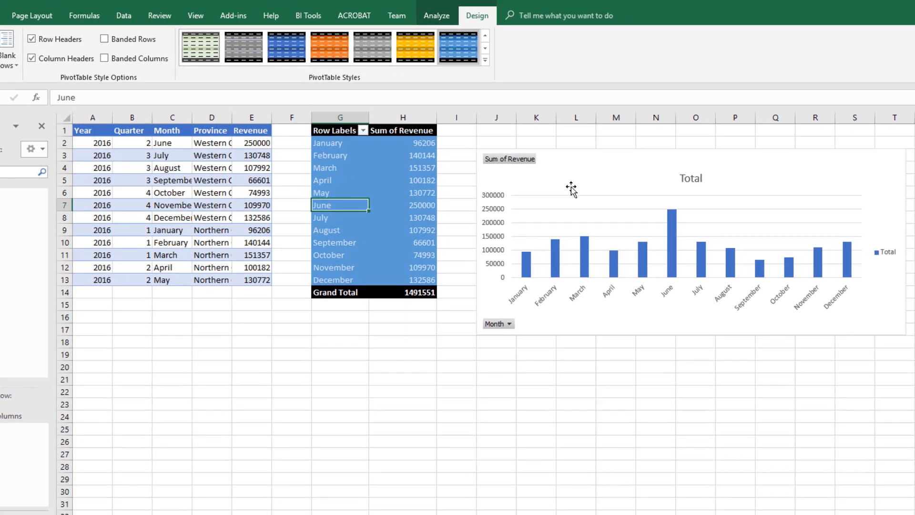
Step: Apply the last chart style, with gradient-shaded columns, to the pivot chart and recolour it with the Colorful palette that starts with green
click(571, 189)
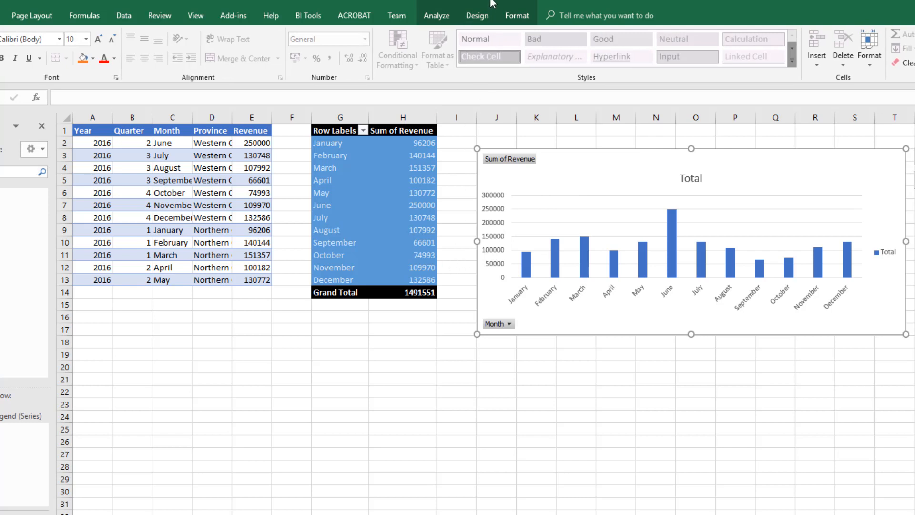
click(477, 16)
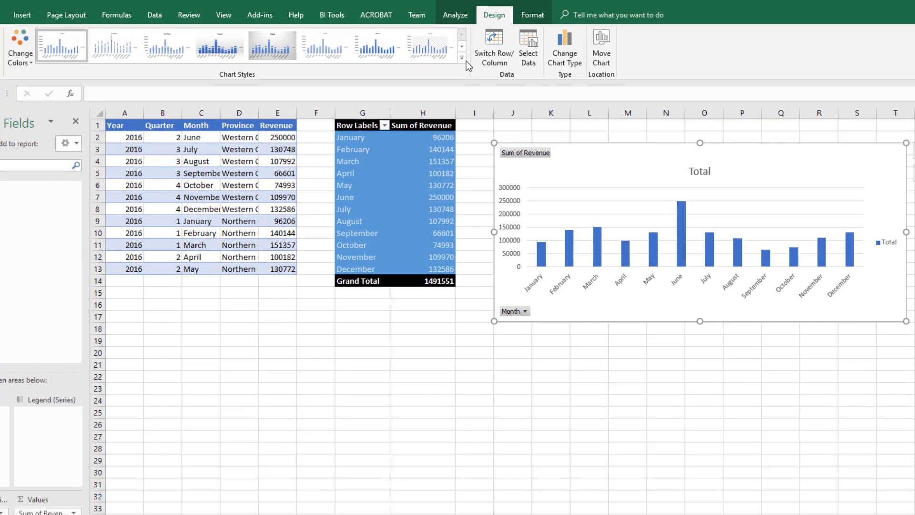
click(443, 60)
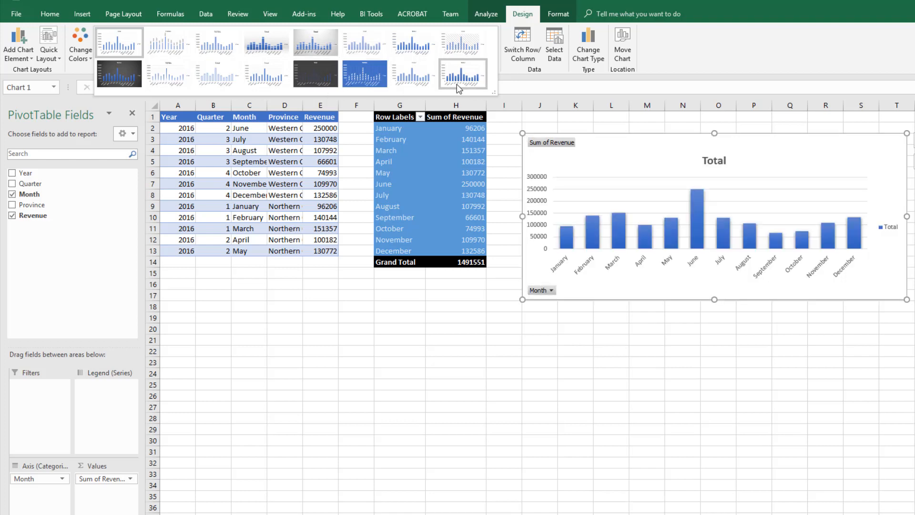
click(459, 86)
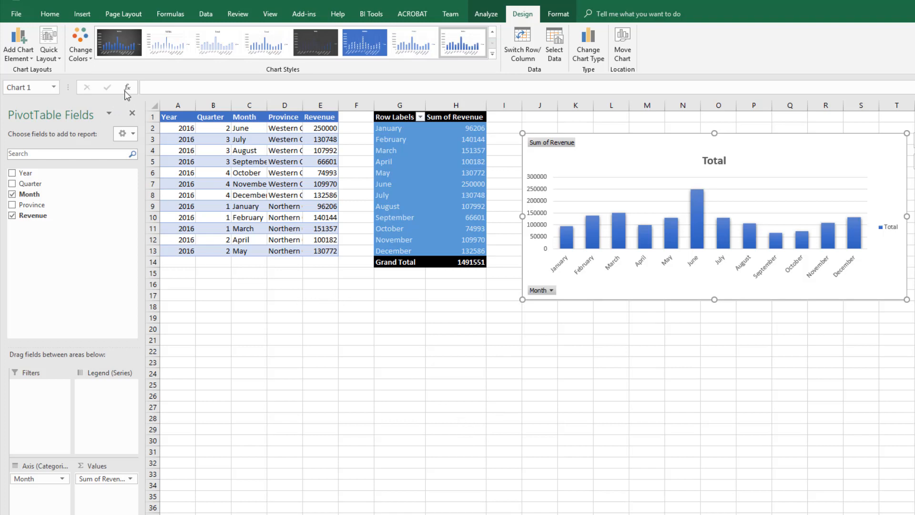
click(82, 52)
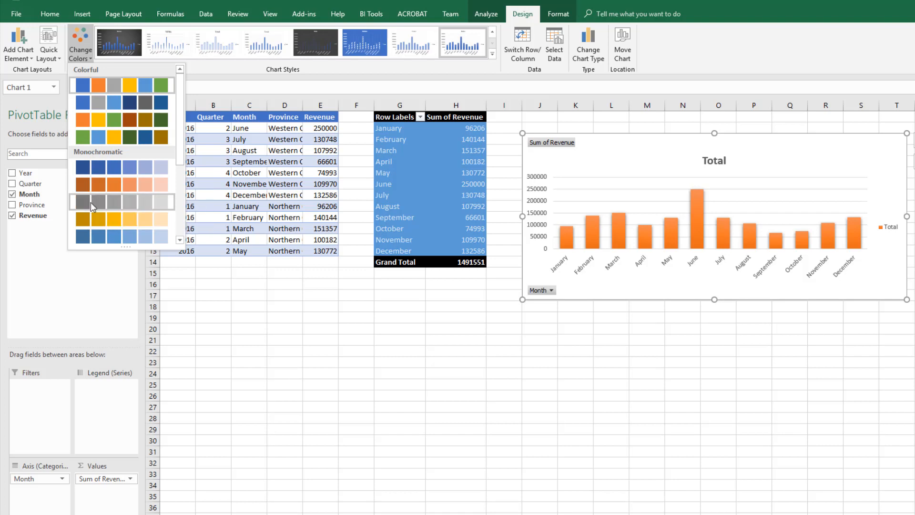
click(104, 138)
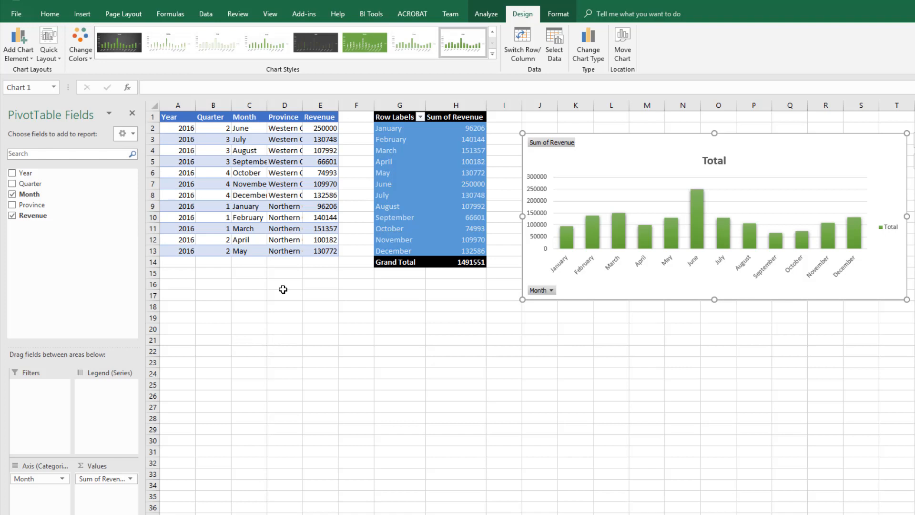
Step: Preview the pivot chart's quick layouts and its axis, axis title and data label options without applying any
click(54, 55)
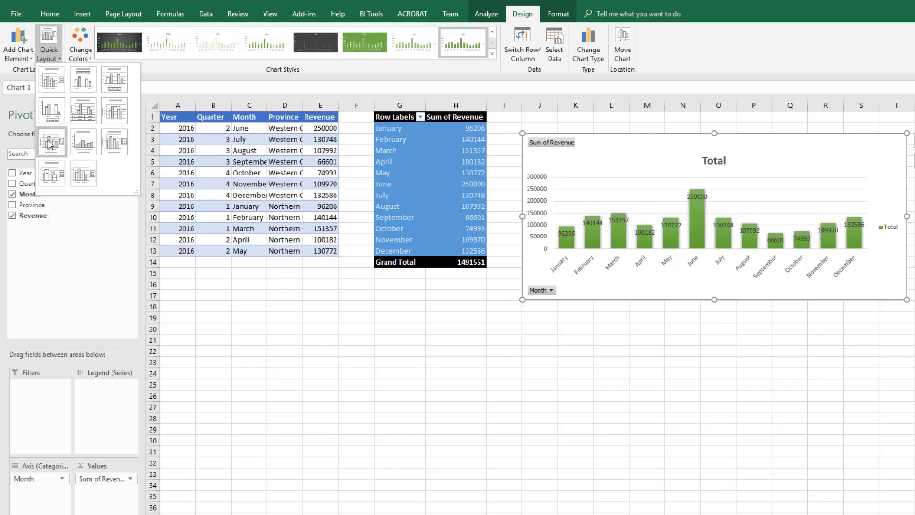
click(27, 55)
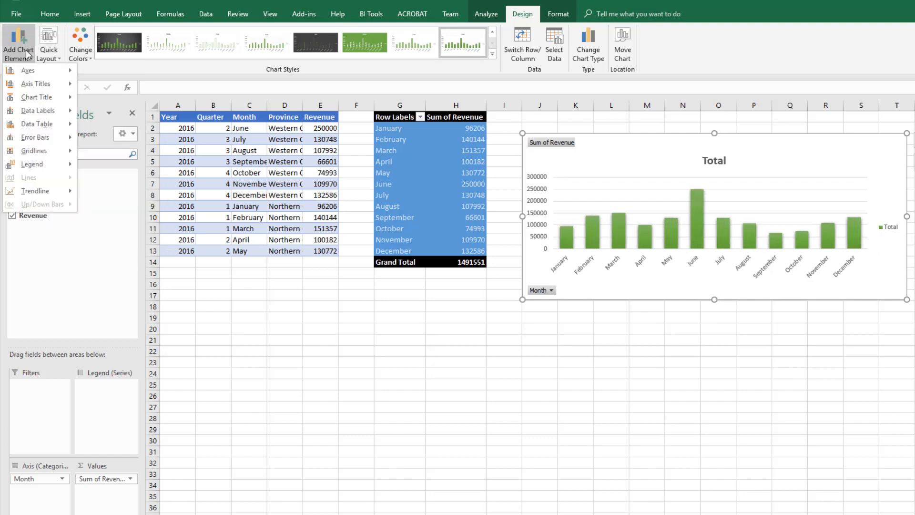
mouse_move(27, 67)
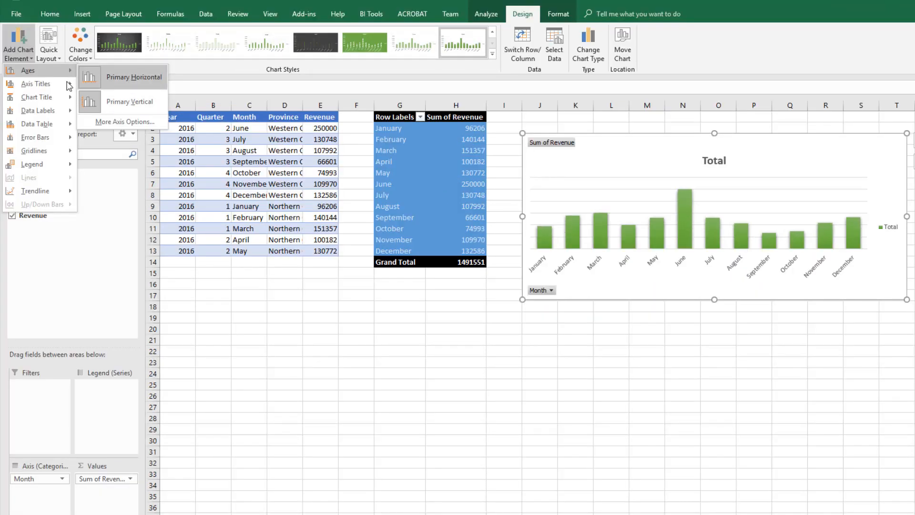
mouse_move(63, 83)
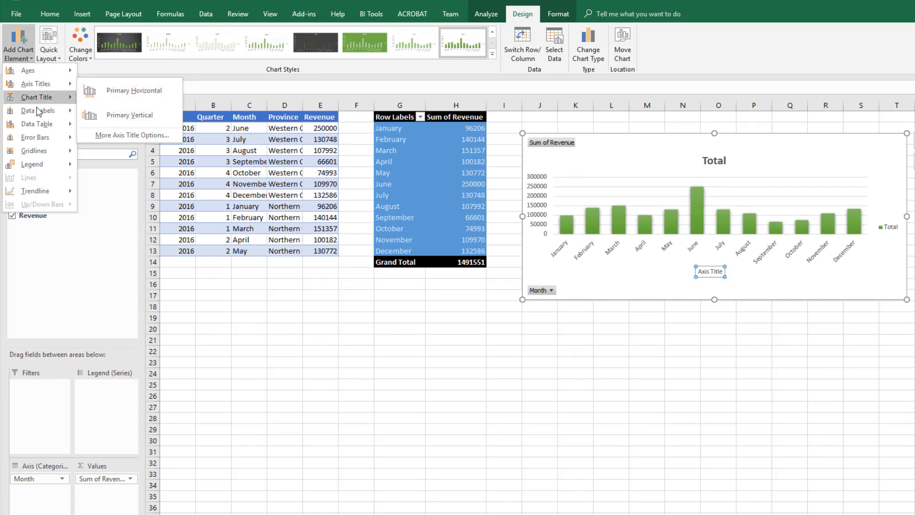
mouse_move(42, 100)
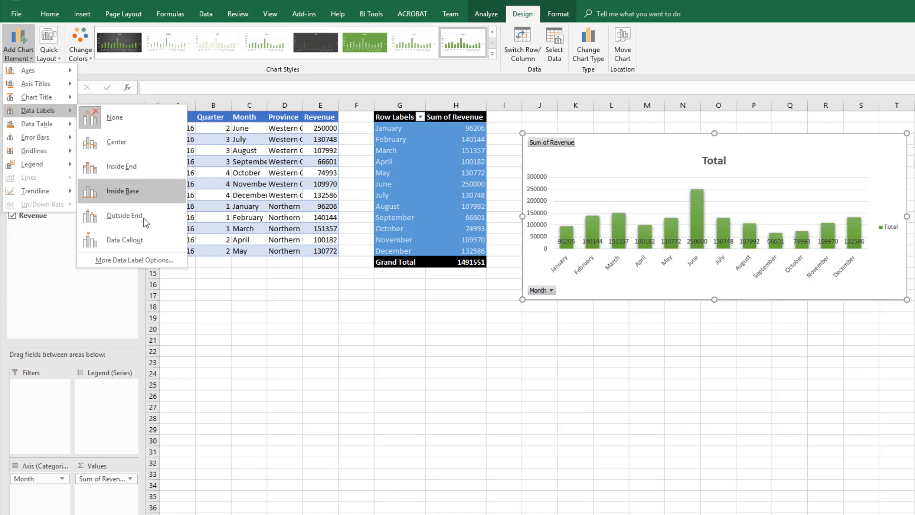
click(265, 296)
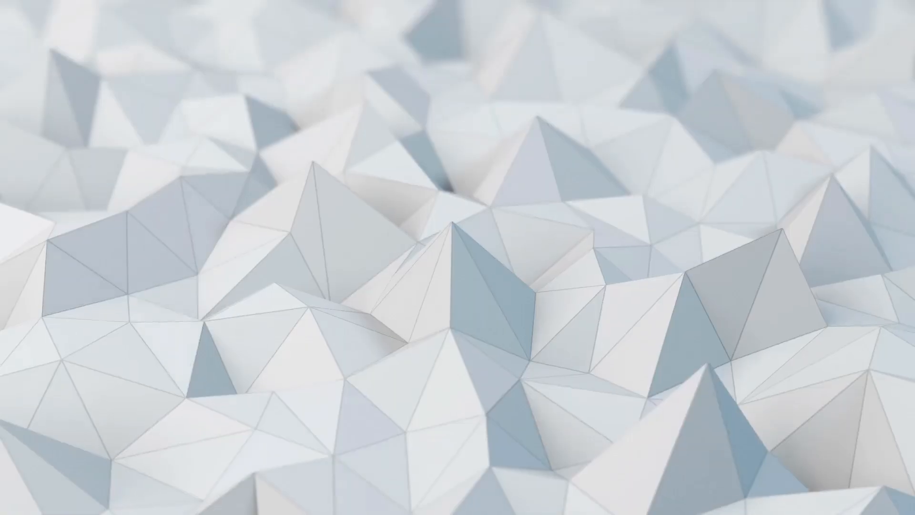